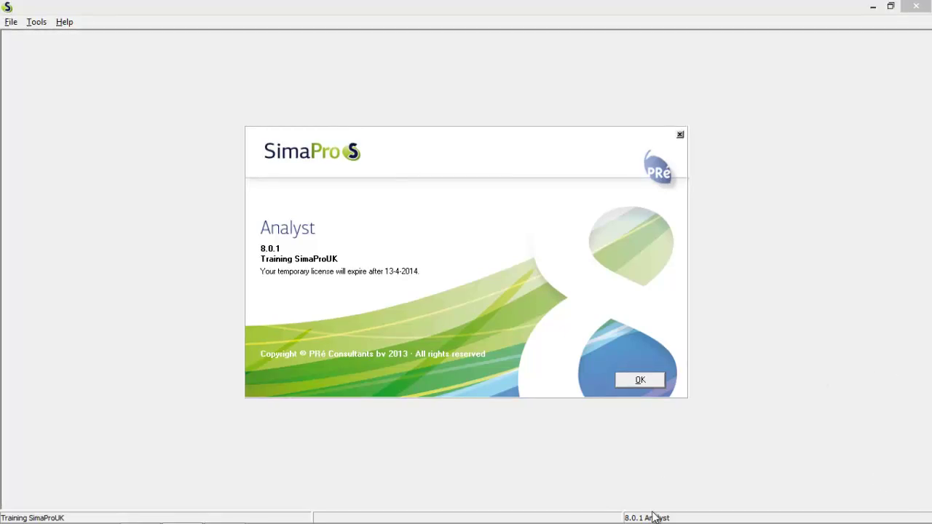
Dismiss the start-up screen and open the existing project "SimaPro step by step training".
click(639, 381)
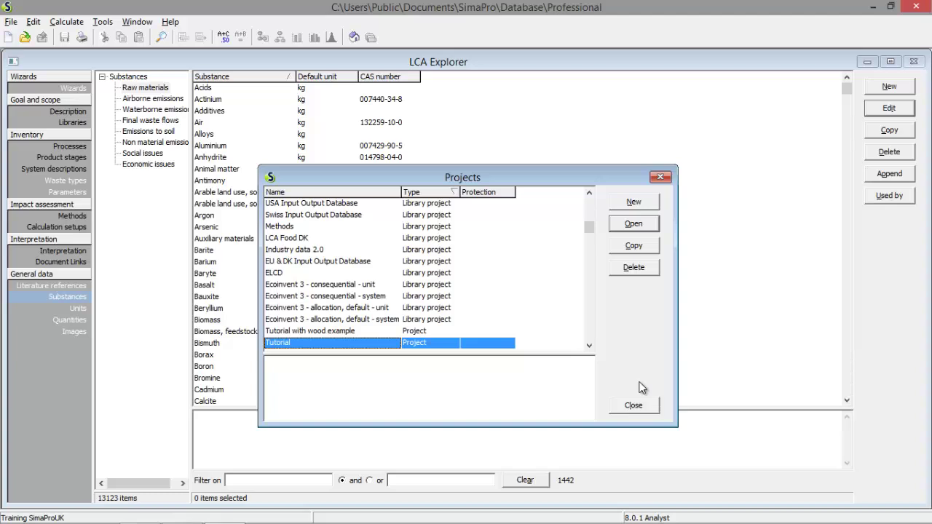
click(645, 202)
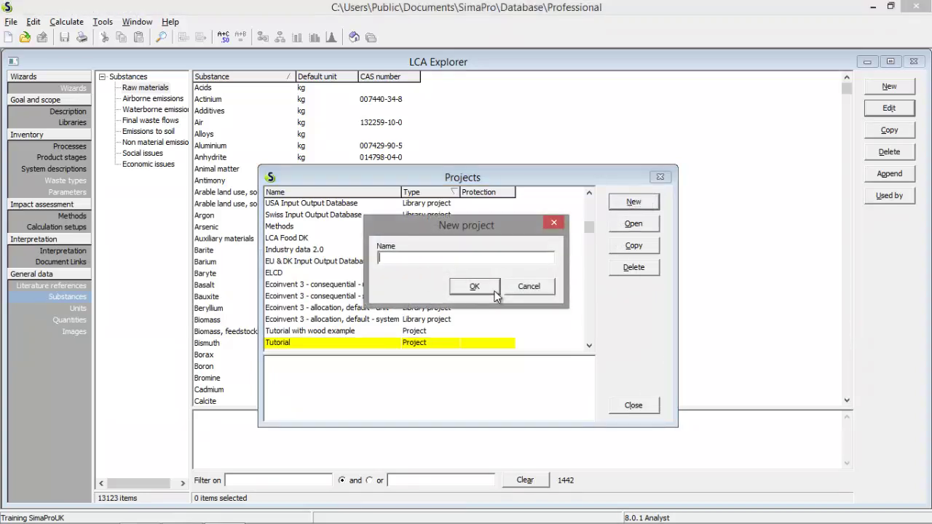
click(531, 287)
click(430, 344)
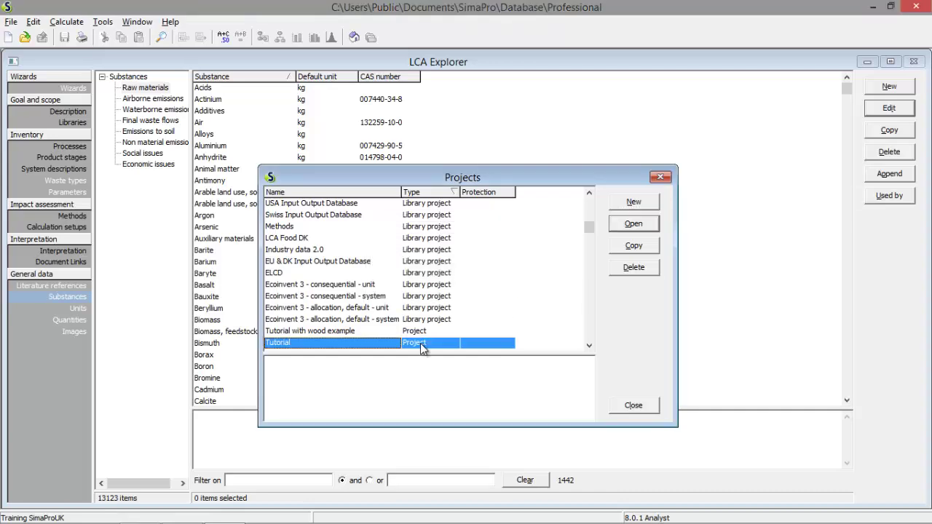
scroll(415, 291, down, 1)
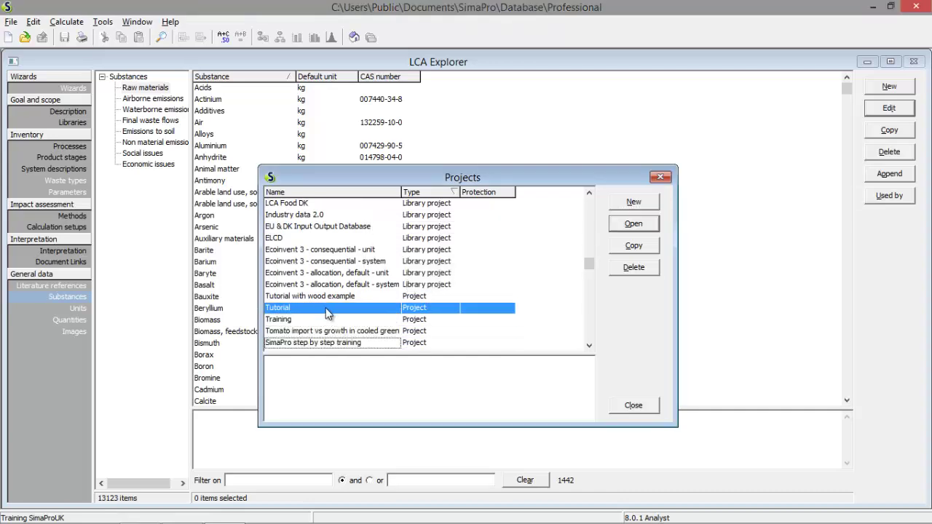
click(631, 225)
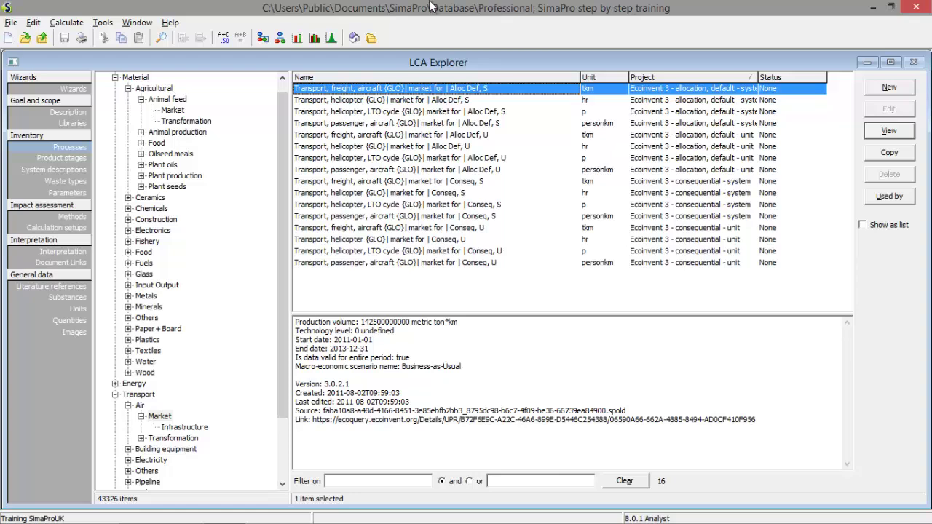
Review the project description and limit the project's libraries to "Ecoinvent 3 - allocation, default - unit" and "Methods".
click(86, 112)
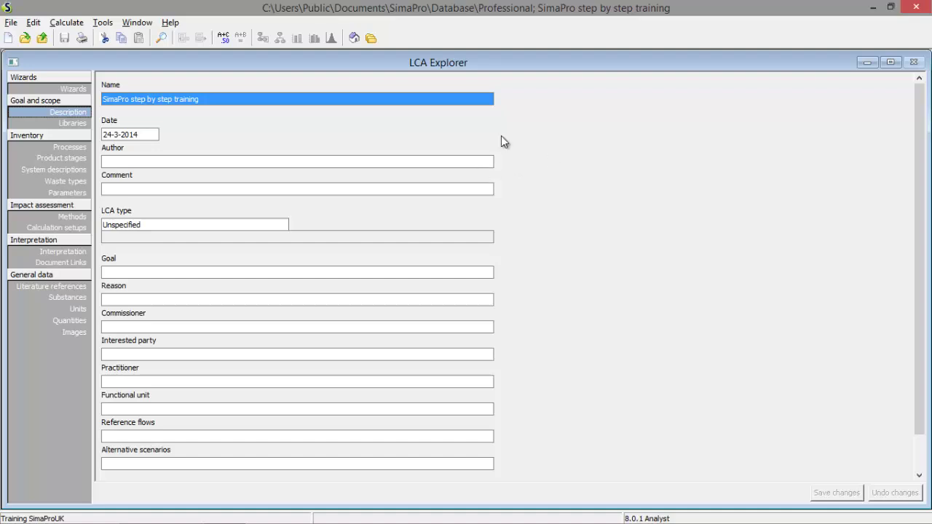
click(77, 123)
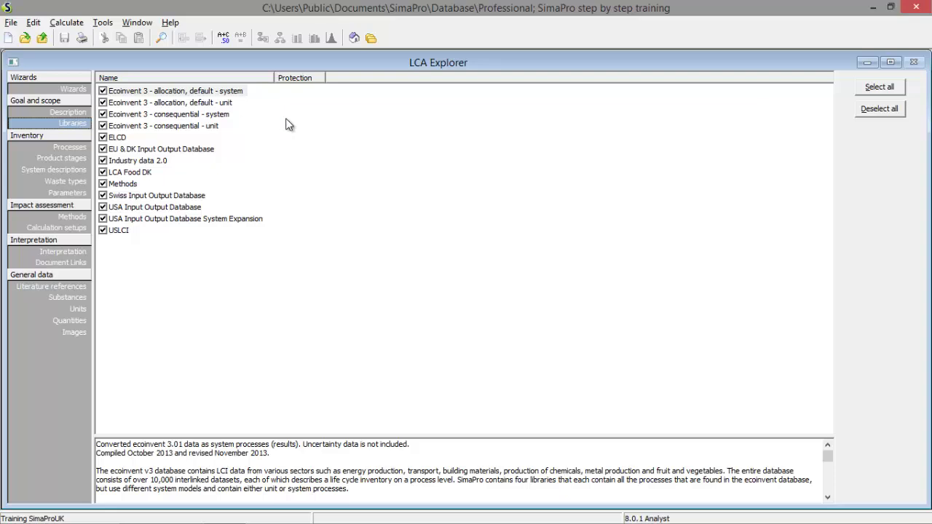
click(887, 113)
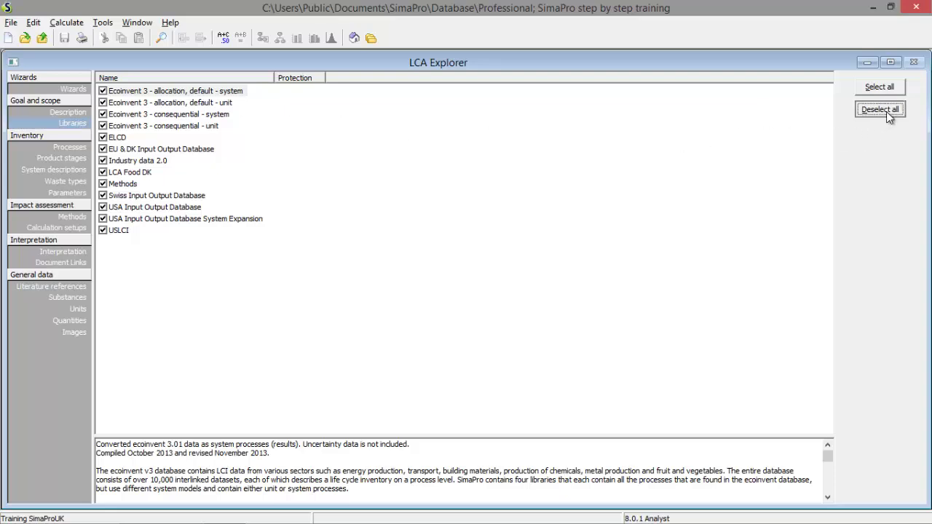
click(105, 104)
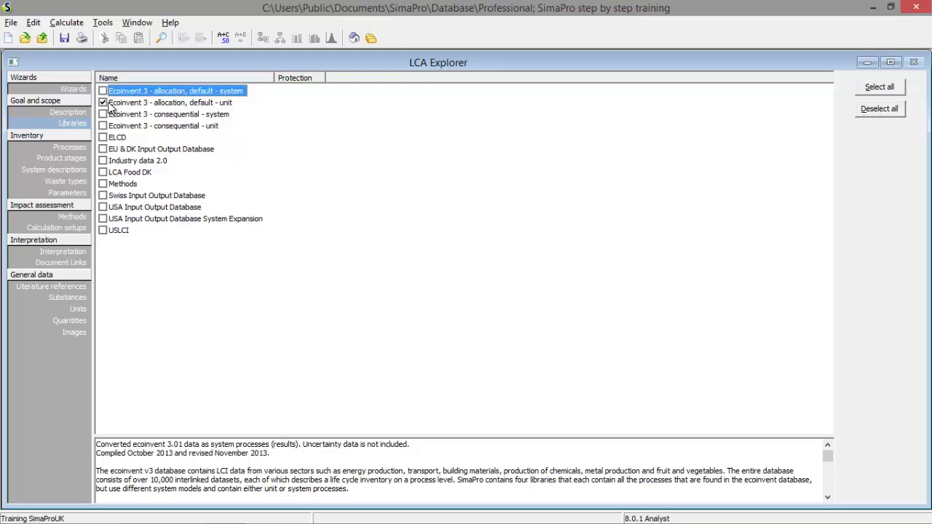
click(102, 184)
Look through the project's processes, product stages, waste types, parameters, methods, calculation setups and interpretation sections.
click(71, 148)
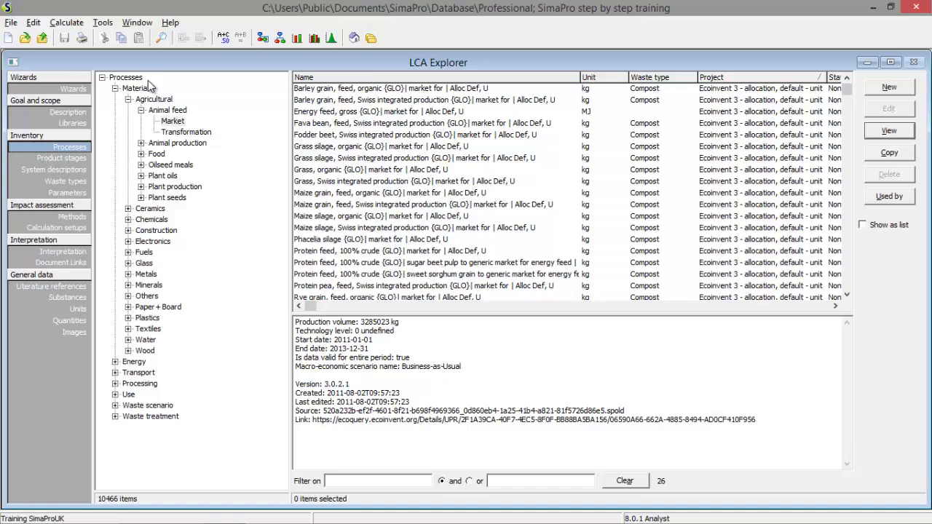
click(81, 159)
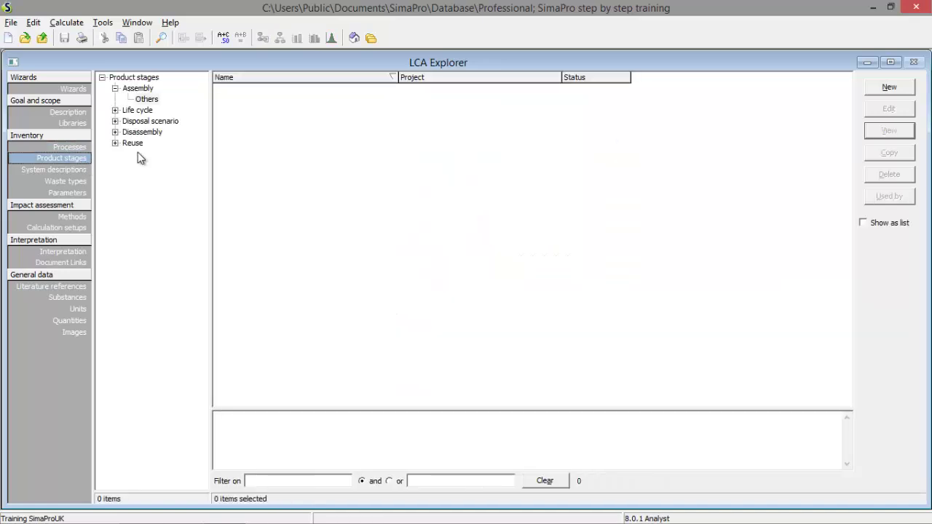
click(117, 88)
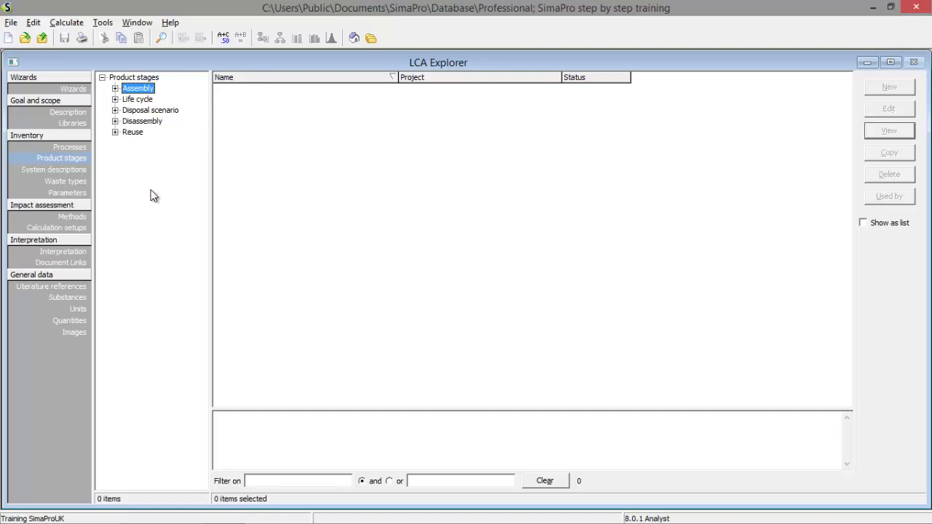
click(77, 181)
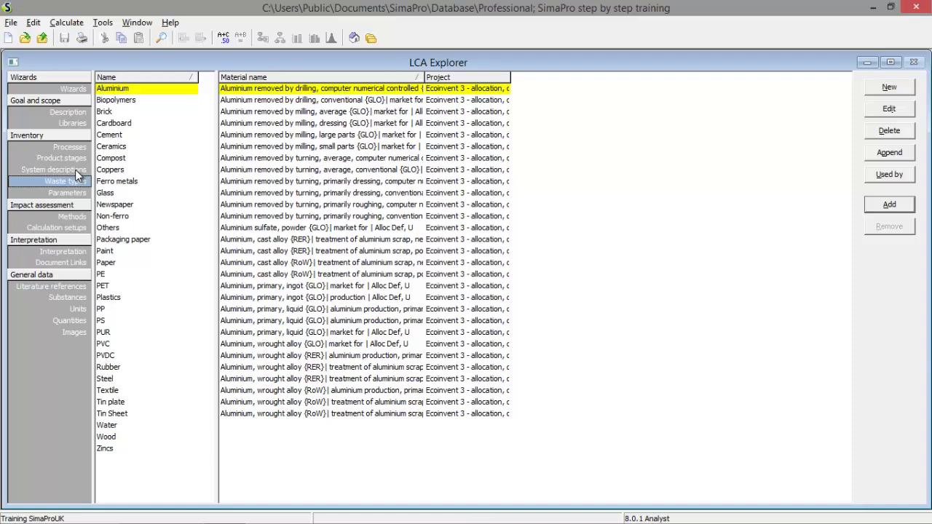
click(72, 195)
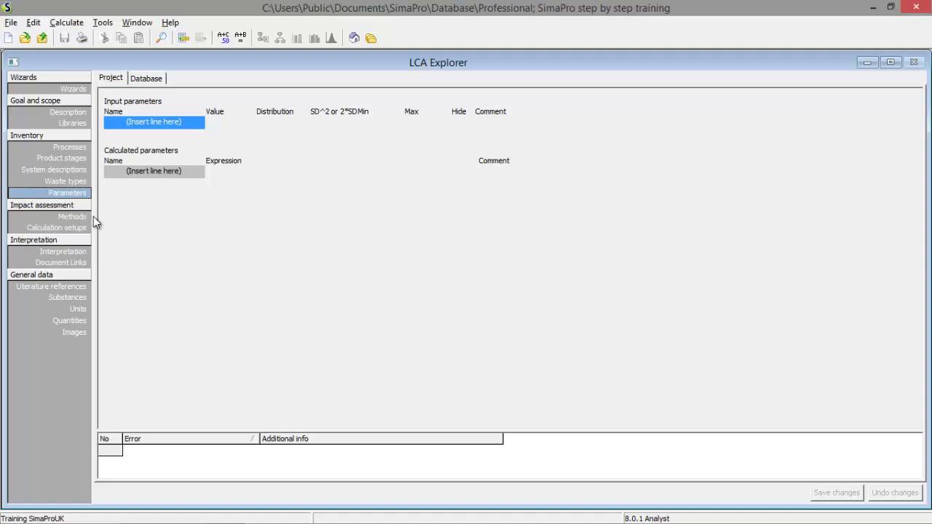
click(71, 216)
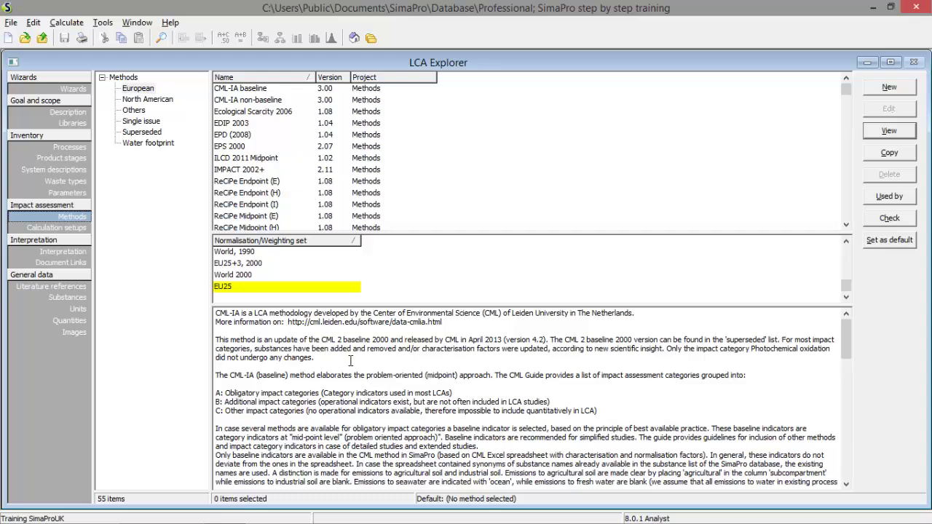
click(75, 229)
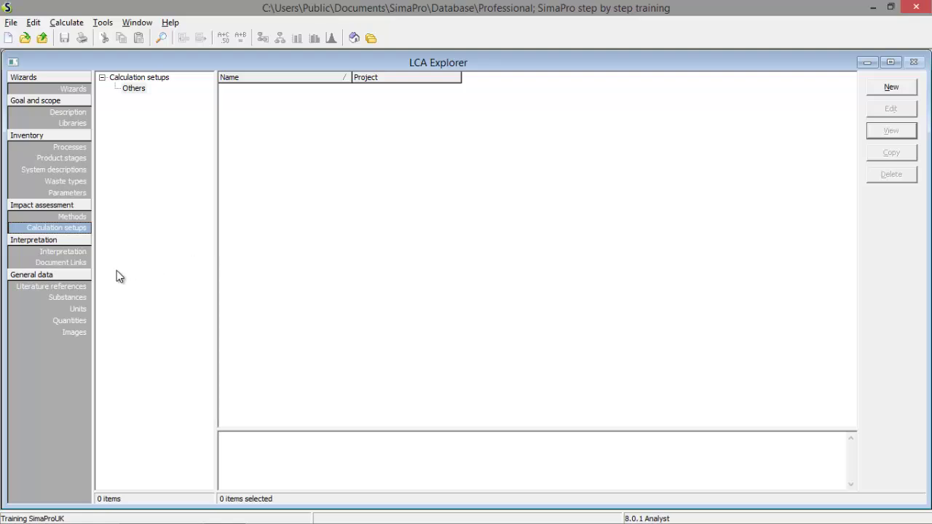
click(72, 253)
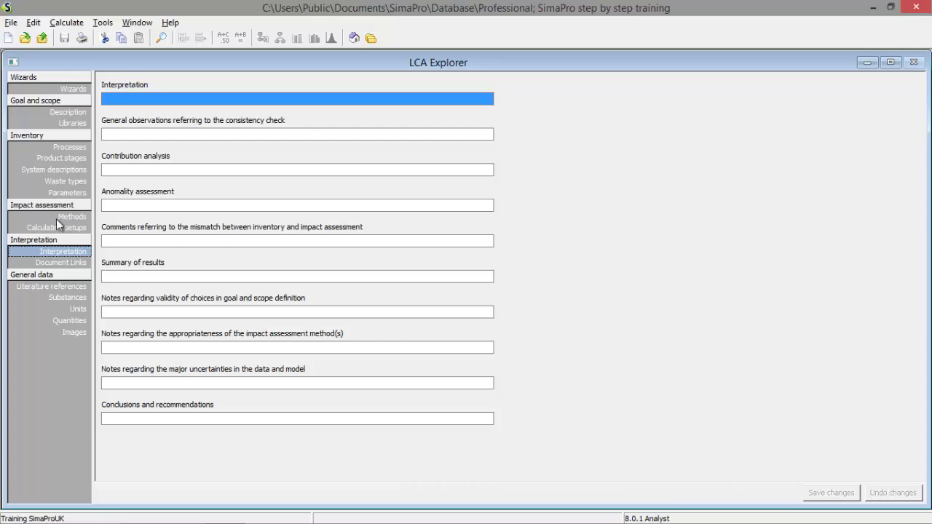
Return to the inventory processes and examine the subcategories under Processing and Material, collapsing each branch again.
click(71, 148)
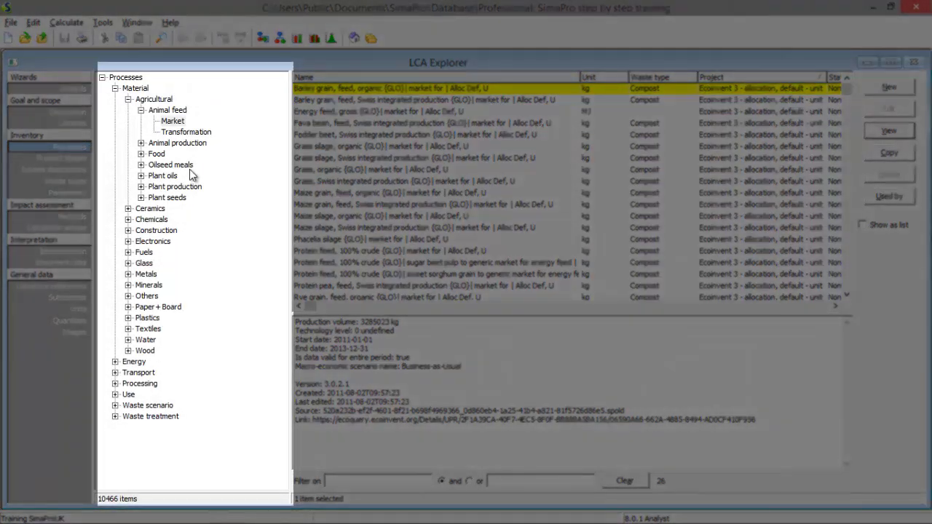
click(114, 89)
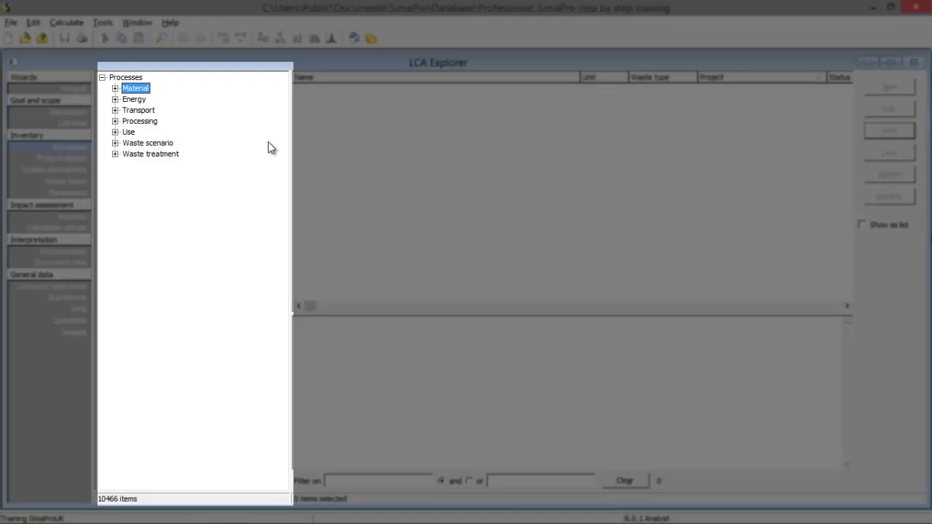
click(115, 121)
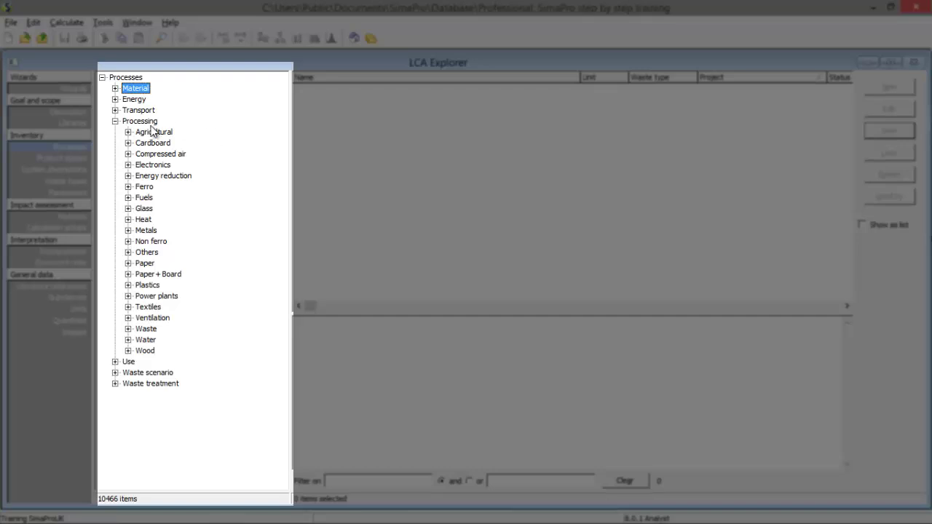
click(115, 121)
click(115, 88)
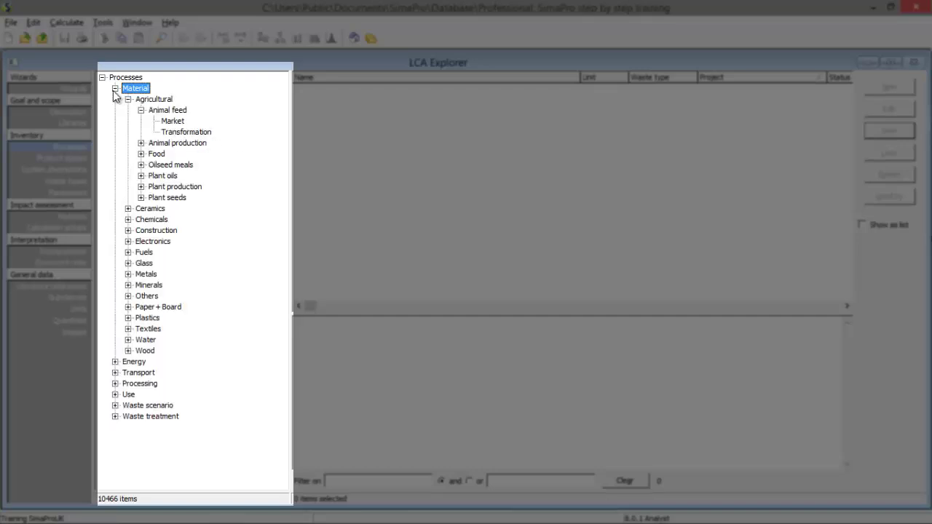
click(128, 99)
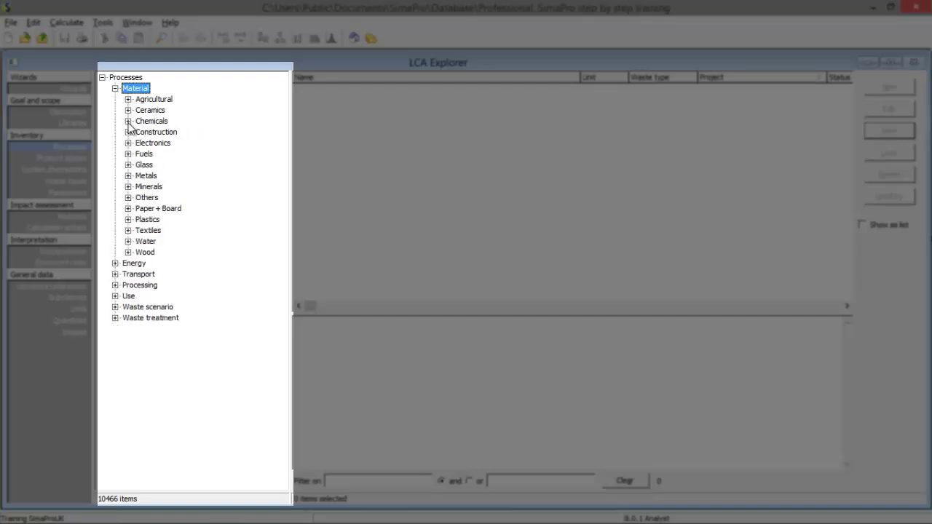
click(115, 88)
Display the transformation processes for air transport in the process category tree.
click(115, 110)
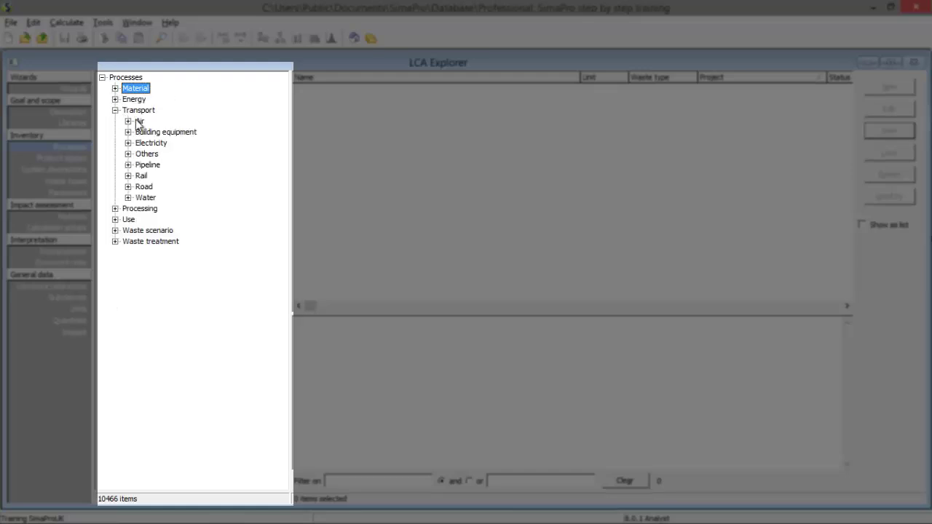
click(128, 121)
click(160, 142)
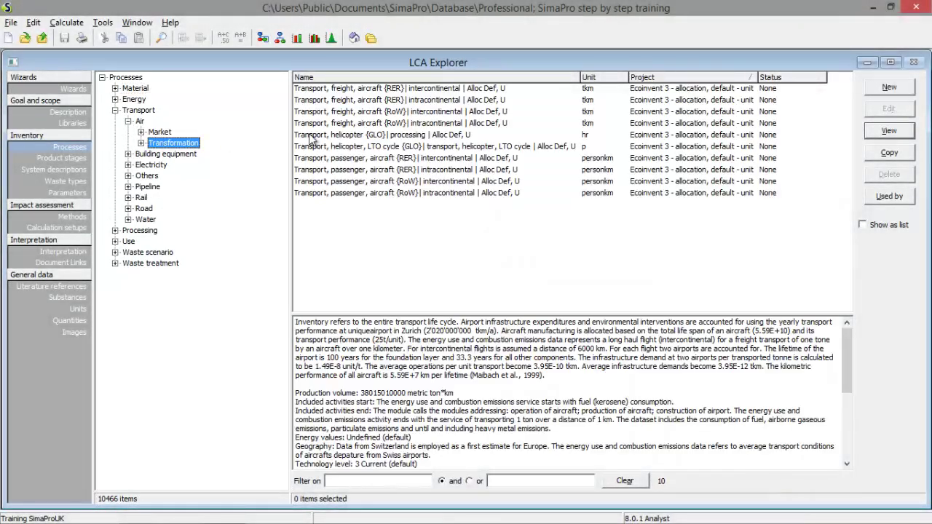
Compare the descriptions of the RoW freight aircraft processes with that of "Transport, helicopter {GLO}| processing | Alloc Def, U".
click(402, 135)
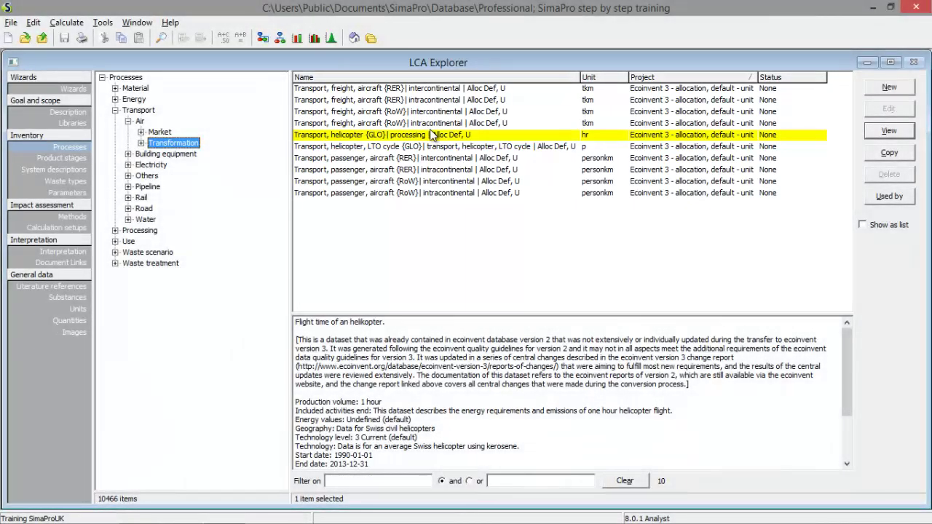
click(433, 136)
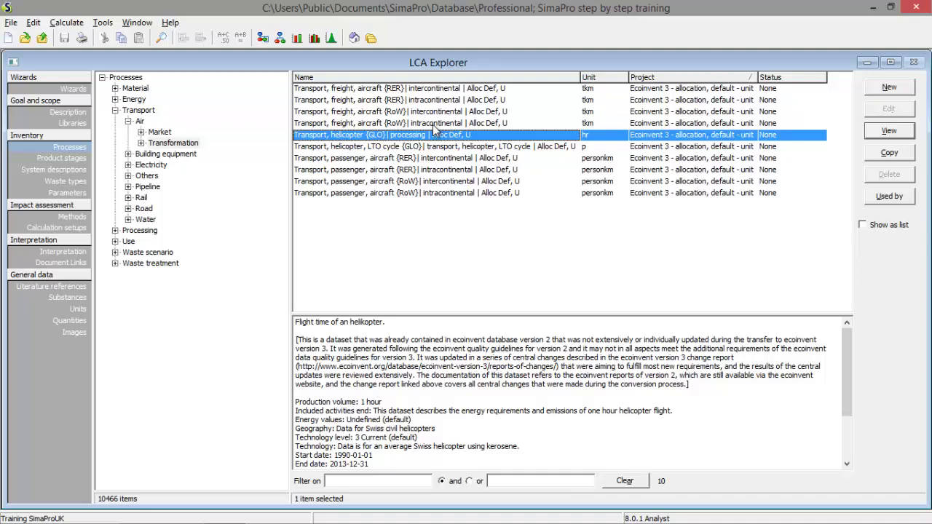
click(433, 123)
click(433, 112)
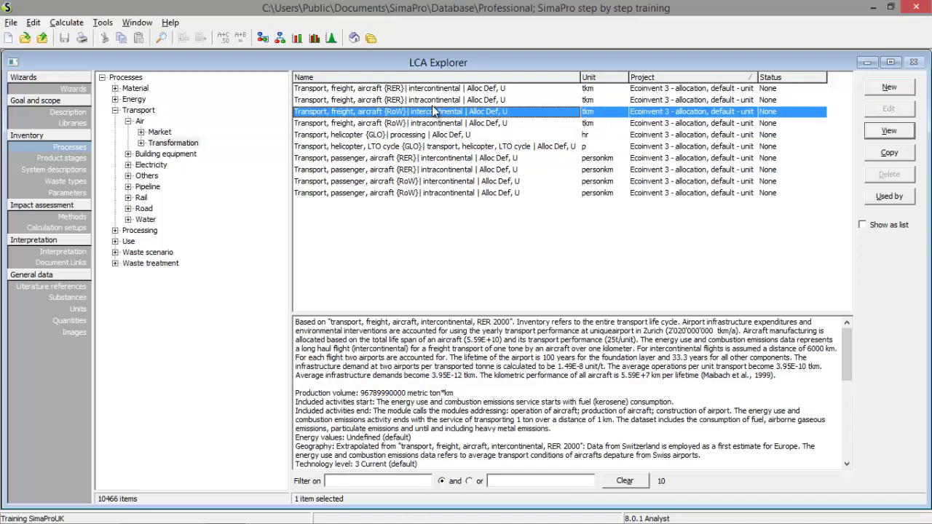
click(427, 136)
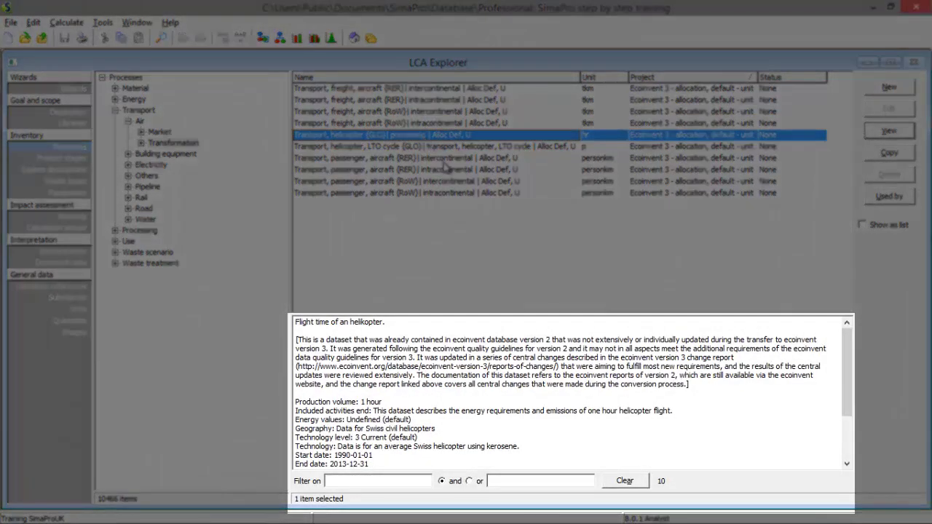